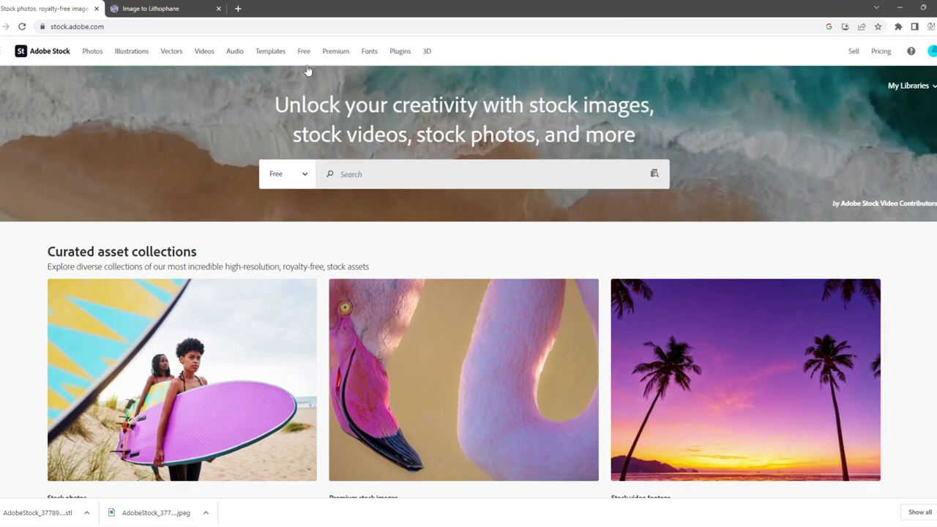
- Search the free Adobe Stock collection for "geometric patterns"
left_click(305, 55)
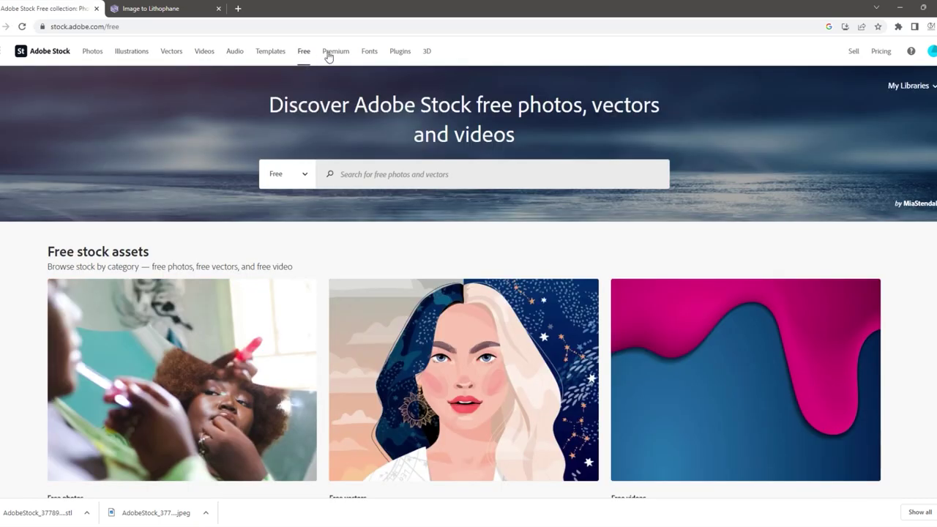
left_click(384, 180)
type("geometr")
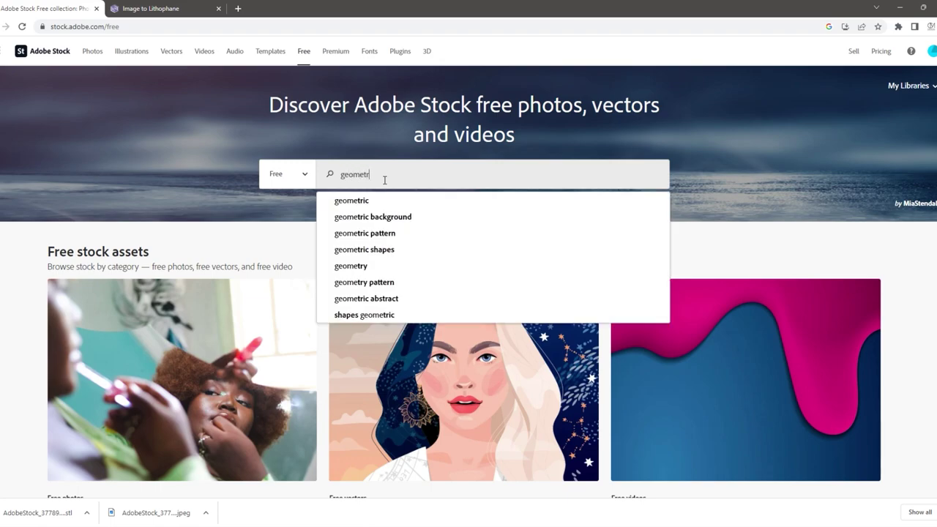
type("ic pa")
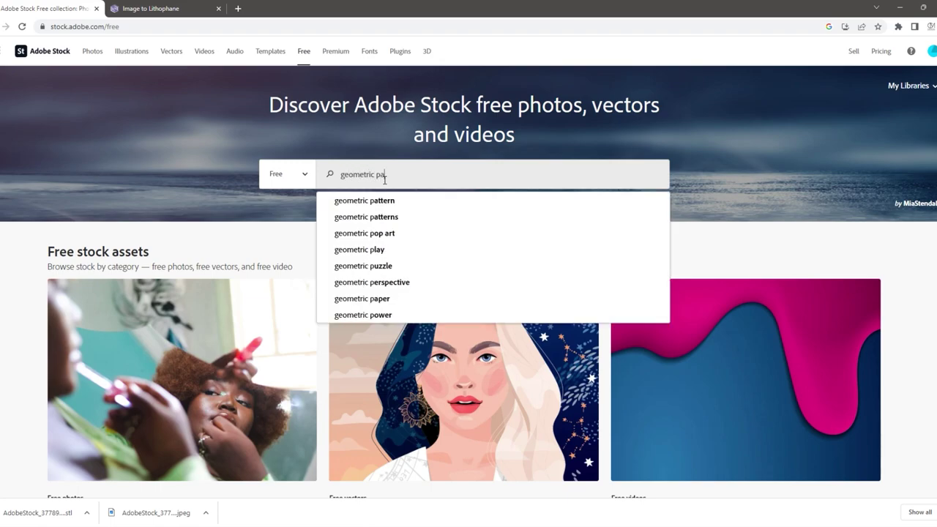
type("ttern")
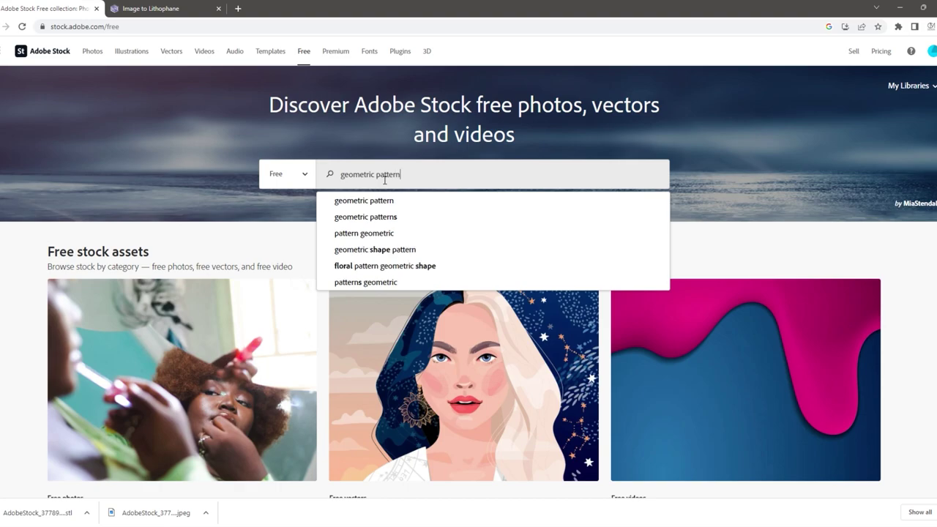
type("s")
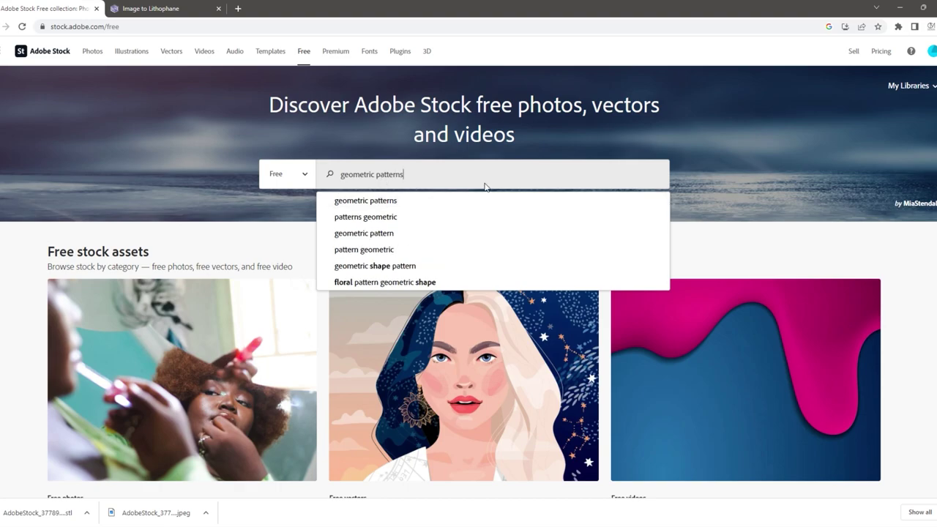
key("Return")
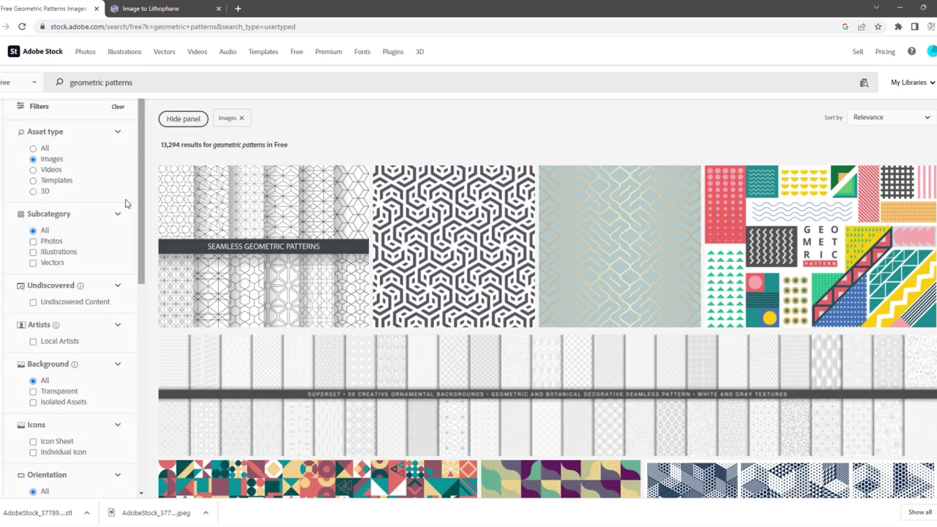
- Filter the results to horizontal illustrations and license the white and yellow hexagon pattern for free
left_click(33, 252)
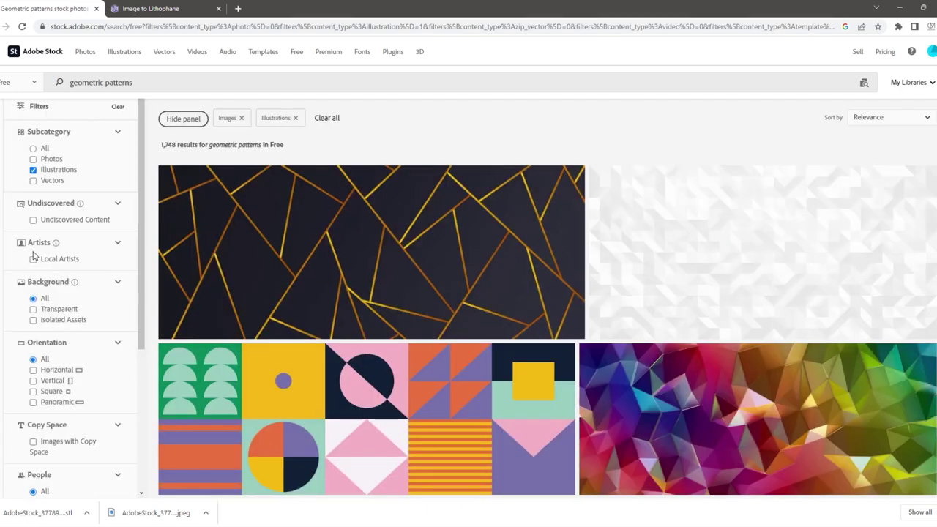
left_click(33, 371)
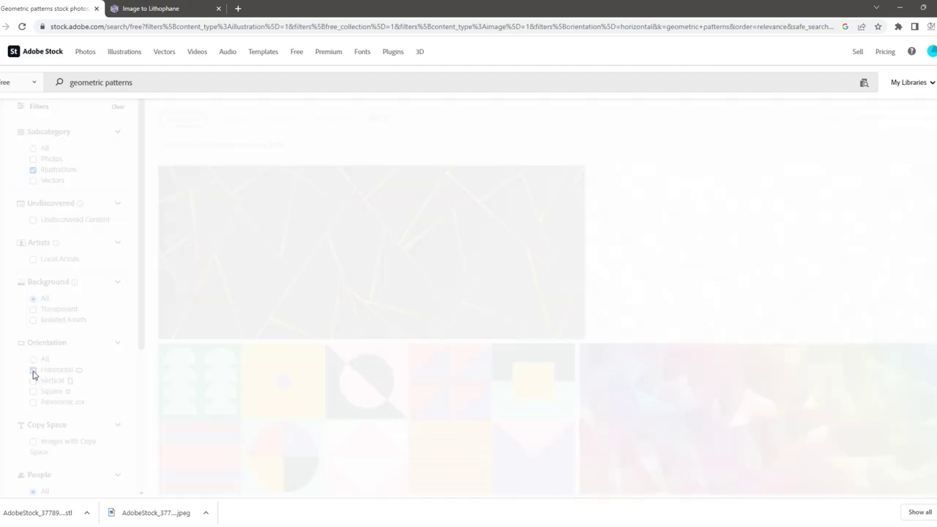
scroll(564, 282, "down", 5)
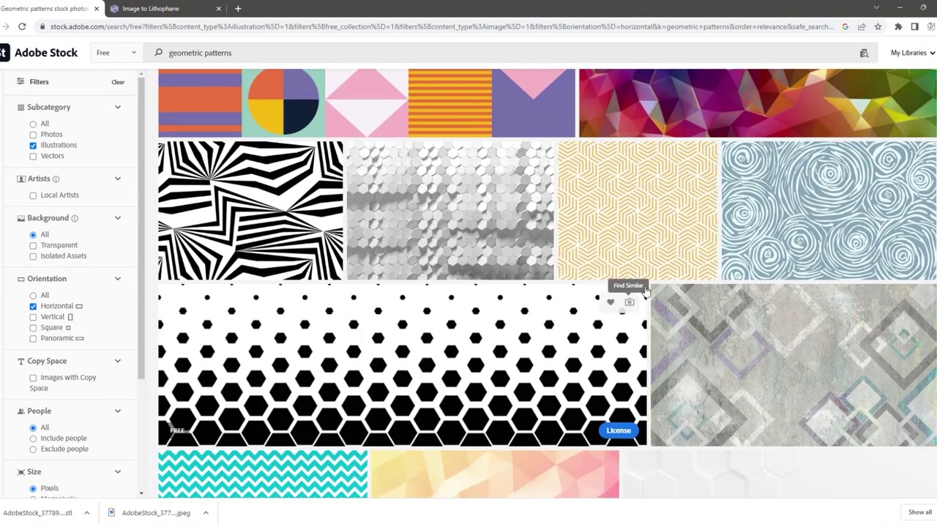
left_click(680, 215)
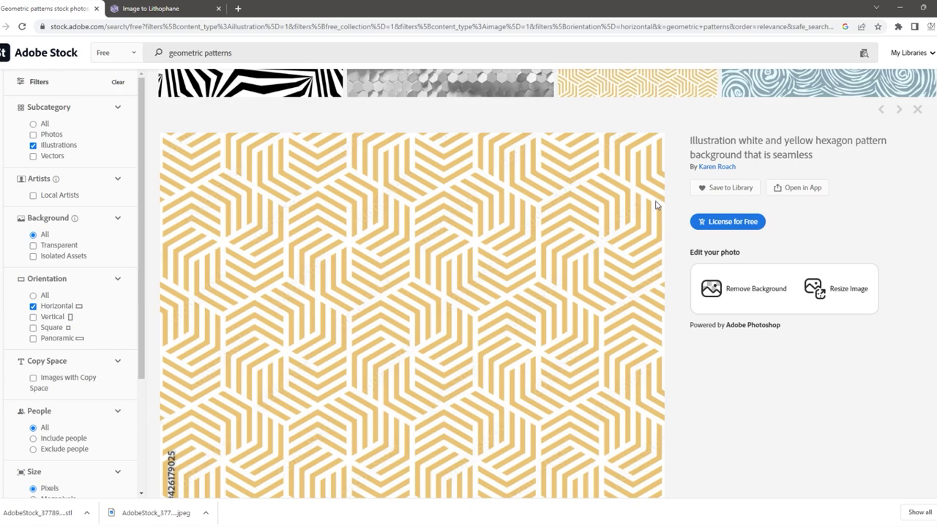
left_click(730, 225)
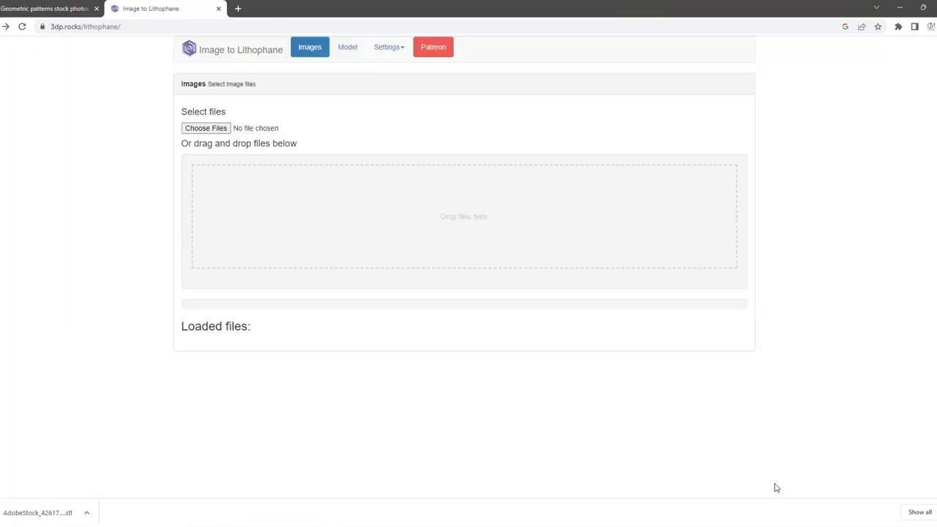
- Load the downloaded hexagon pattern image into the Image to Lithophane web page
left_click(932, 513)
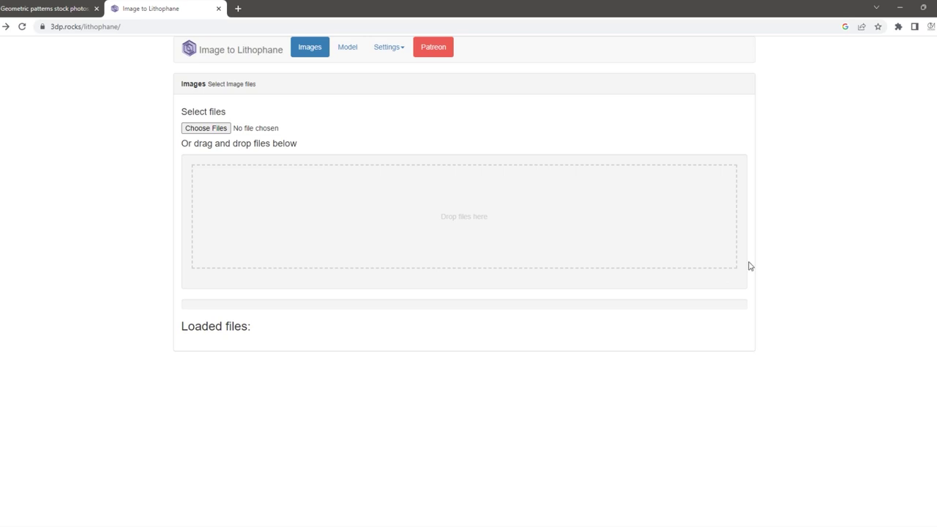
left_click(197, 129)
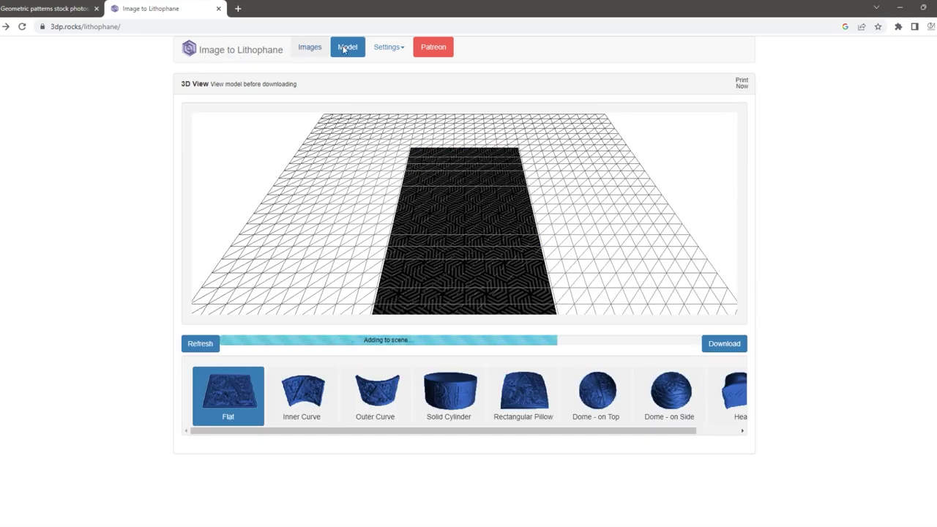
- Review the lithophane model settings, from maximum size, thickness, border and thinnest layer to vectors per pixel, base depth and curve
left_click(388, 48)
left_click(388, 66)
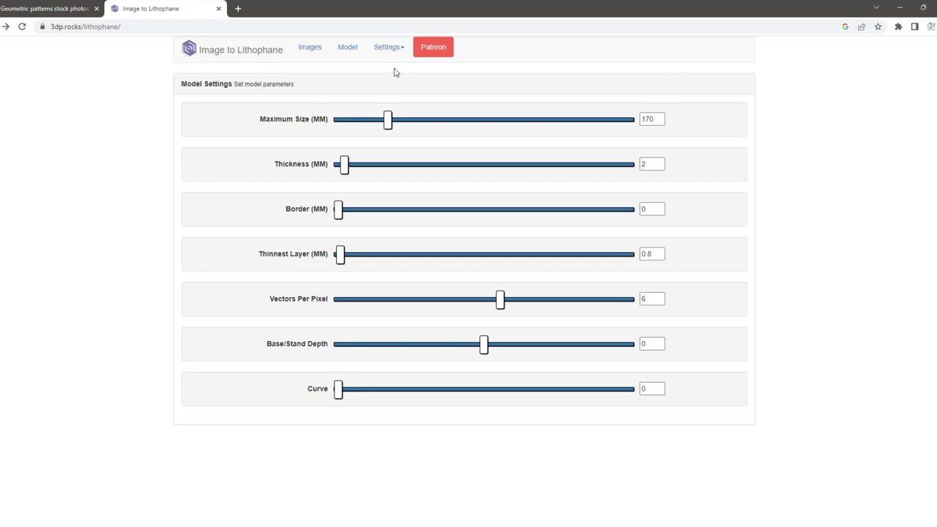
double_click(662, 123)
double_click(659, 168)
double_click(659, 211)
double_click(651, 256)
double_click(652, 300)
double_click(659, 346)
double_click(659, 391)
- Review the lithophane image settings, especially the Repeat X Count and Repeat Y Count
left_click(386, 47)
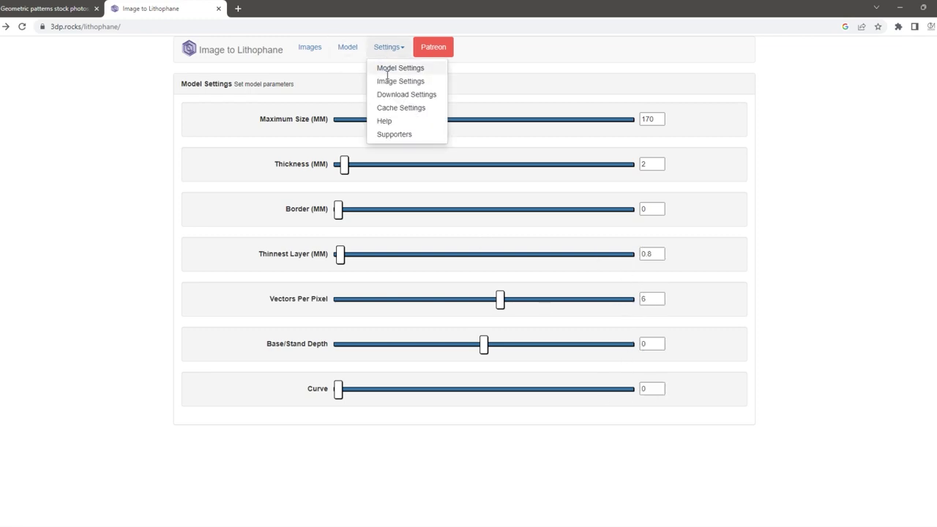
left_click(388, 83)
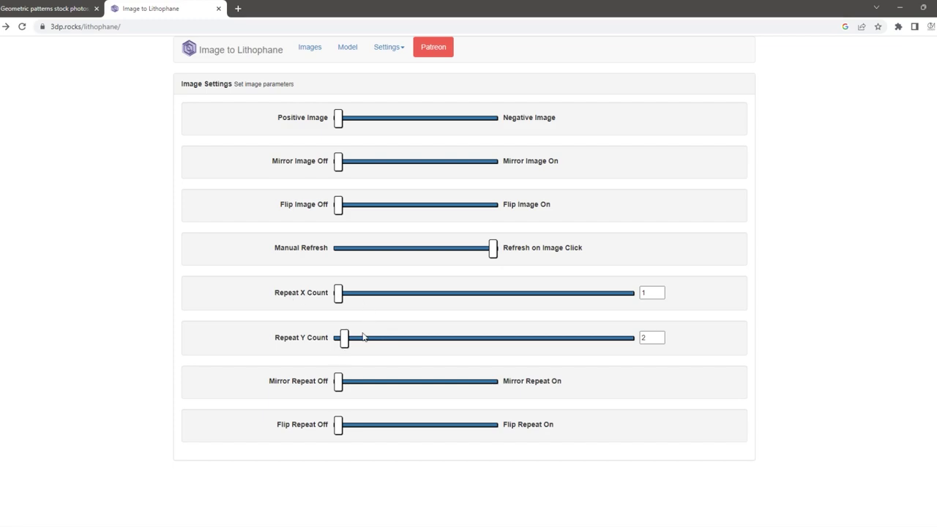
left_click_drag(659, 293, 603, 311)
left_click_drag(650, 337, 630, 338)
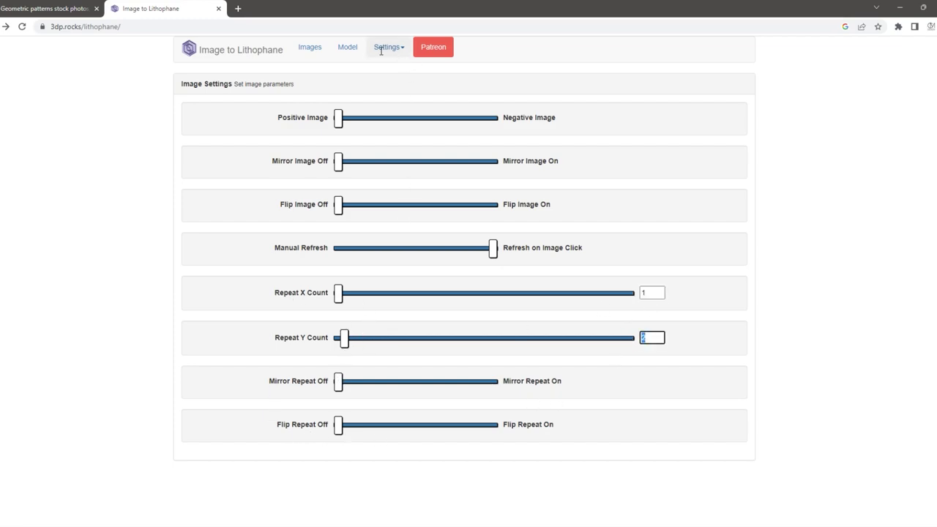
- Generate the pattern lithophane as a Solid Cylinder and download the model
left_click(358, 49)
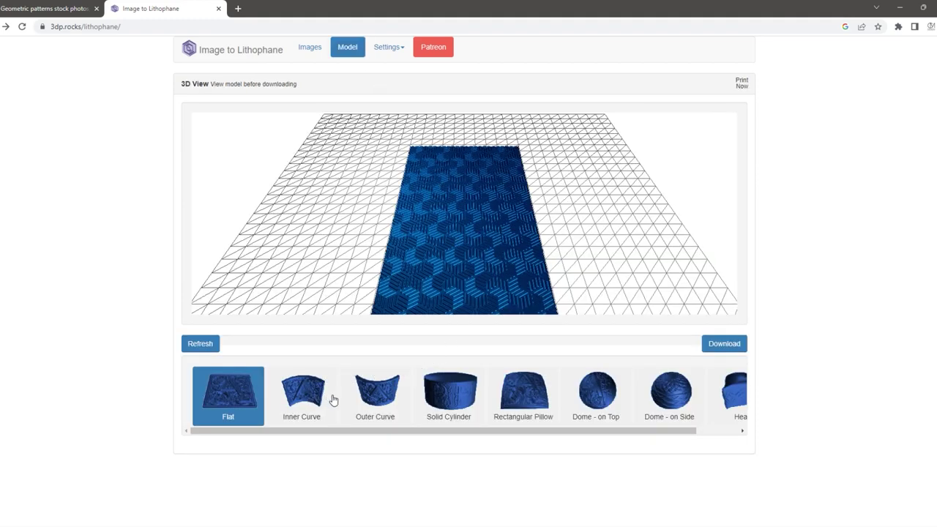
left_click(462, 398)
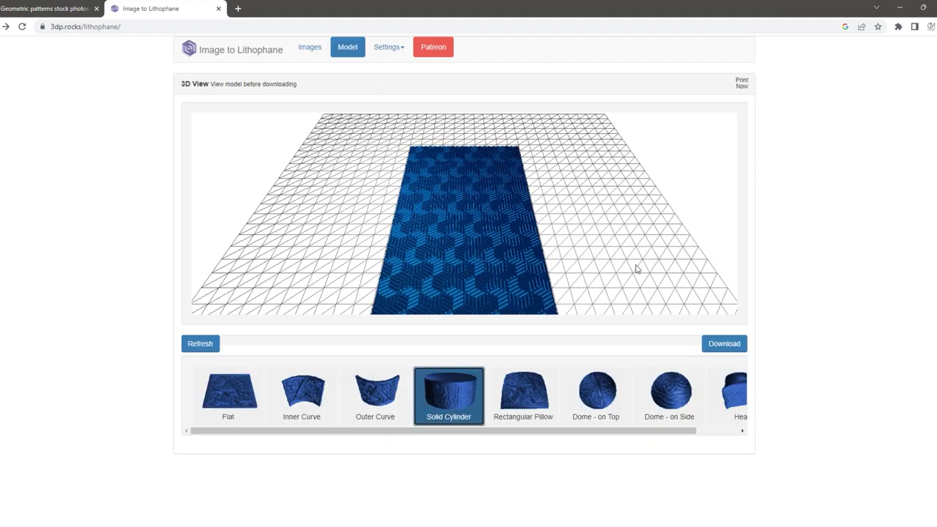
left_click_drag(637, 270, 585, 260)
left_click(207, 346)
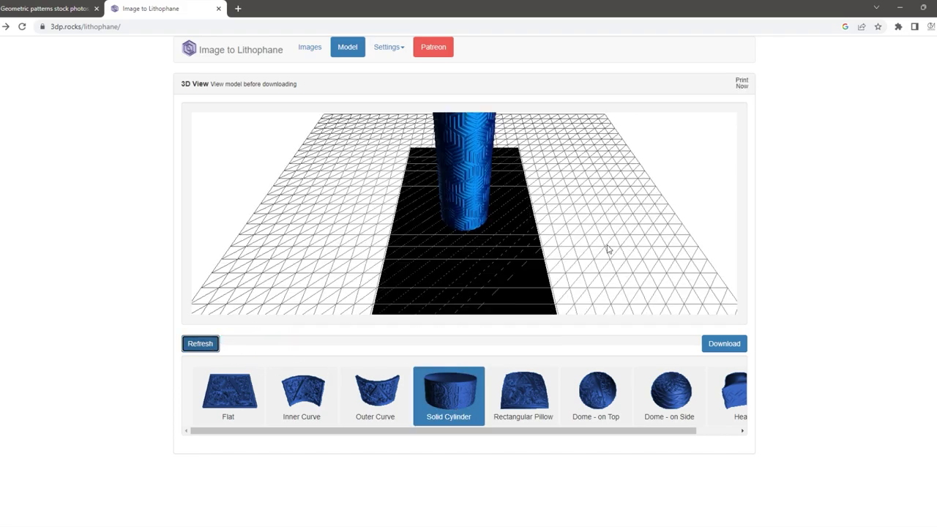
mouse_move(609, 249)
left_mouse_down()
mouse_move(615, 230)
mouse_move(558, 207)
mouse_move(492, 244)
mouse_move(450, 246)
mouse_move(504, 314)
mouse_move(504, 295)
mouse_move(535, 257)
mouse_move(608, 262)
left_mouse_up()
left_click(716, 347)
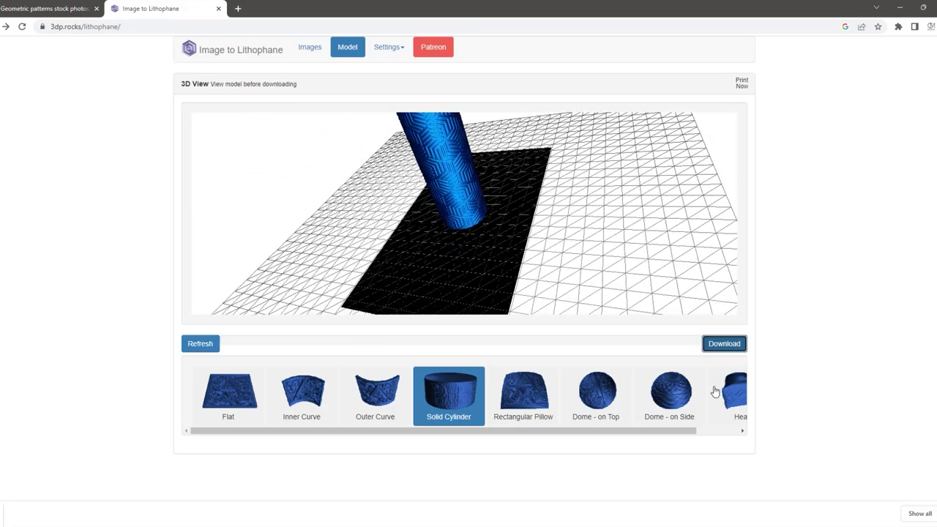
scroll(711, 392, "down", 1)
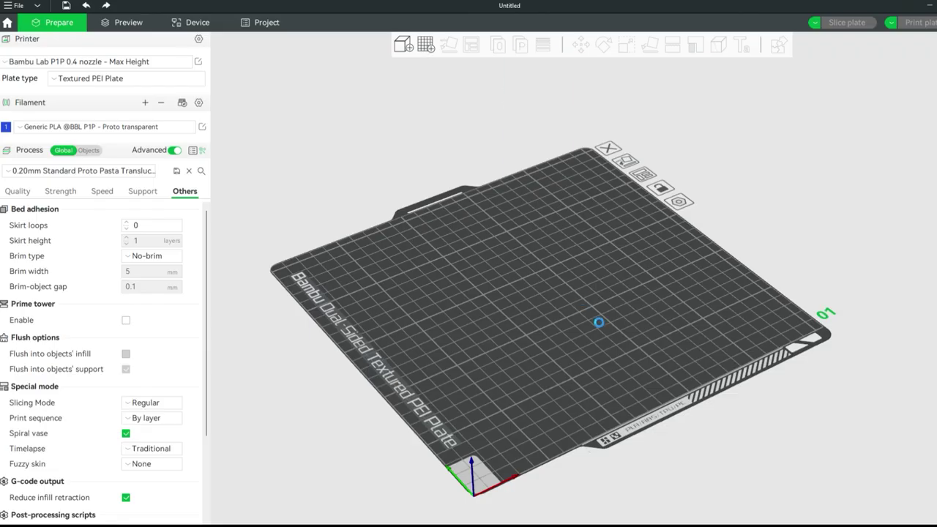
- Switch to Bambu Studio and import Geometric Pattern.stl and Lamp Shade Template.STL onto the build plate
scroll(564, 265, "up", 10)
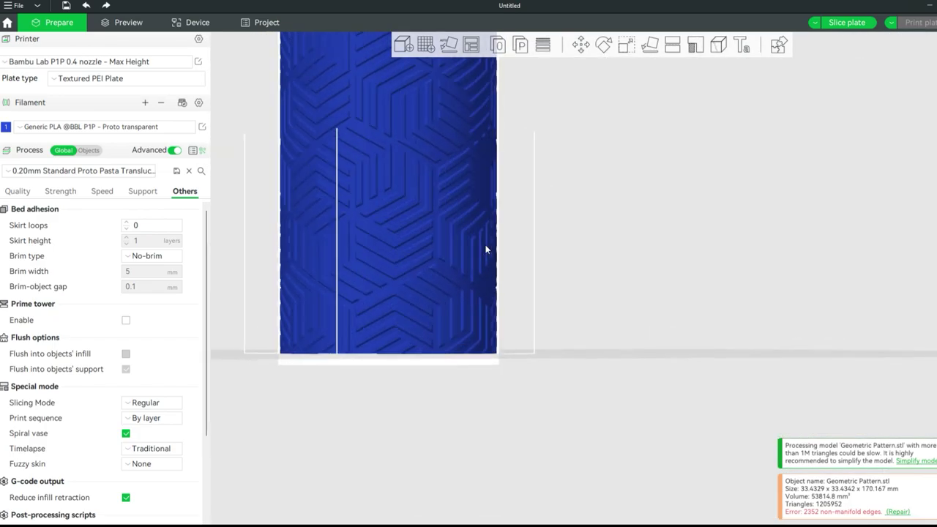
left_click_drag(485, 250, 545, 276)
scroll(545, 275, "down", 8)
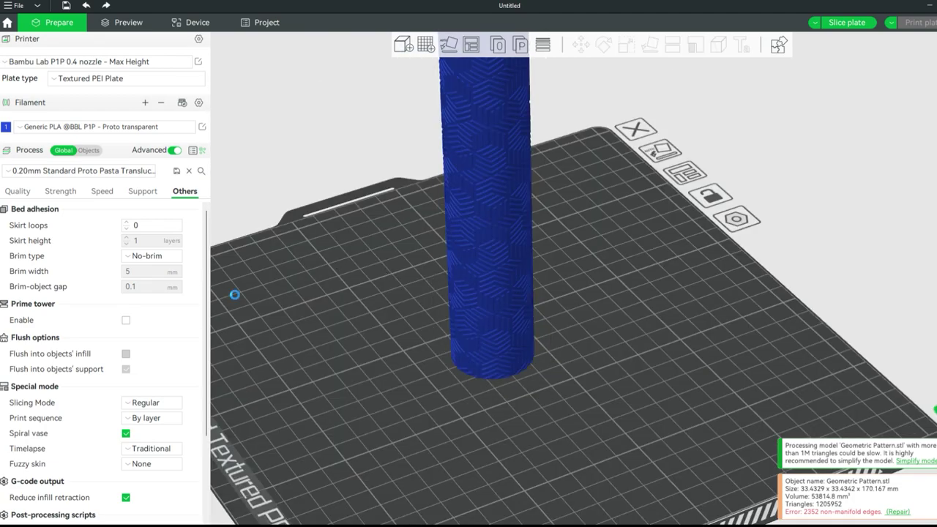
scroll(580, 213, "down", 6)
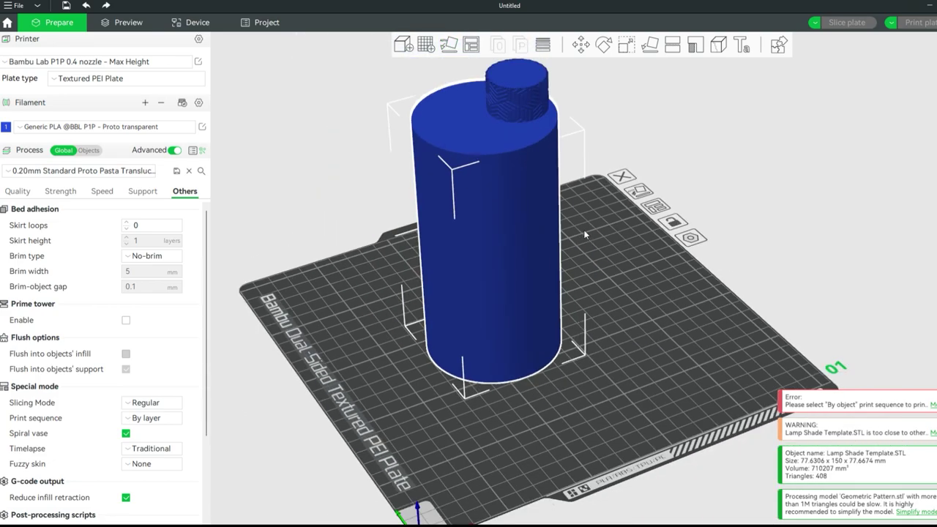
- Move the lamp shade template and the geometric pattern cylinder apart so they stand side by side on the plate
left_click_drag(546, 300, 653, 262)
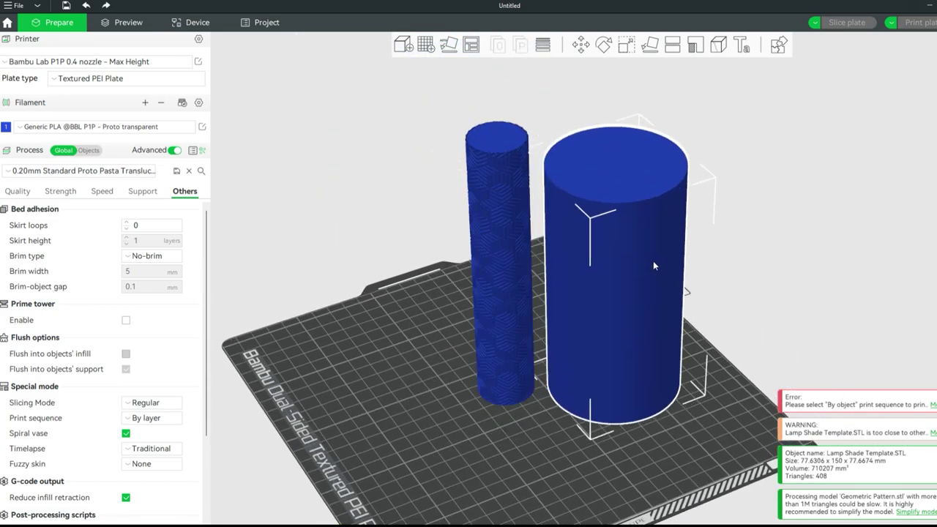
left_click_drag(498, 293, 432, 295)
left_click_drag(621, 330, 565, 335)
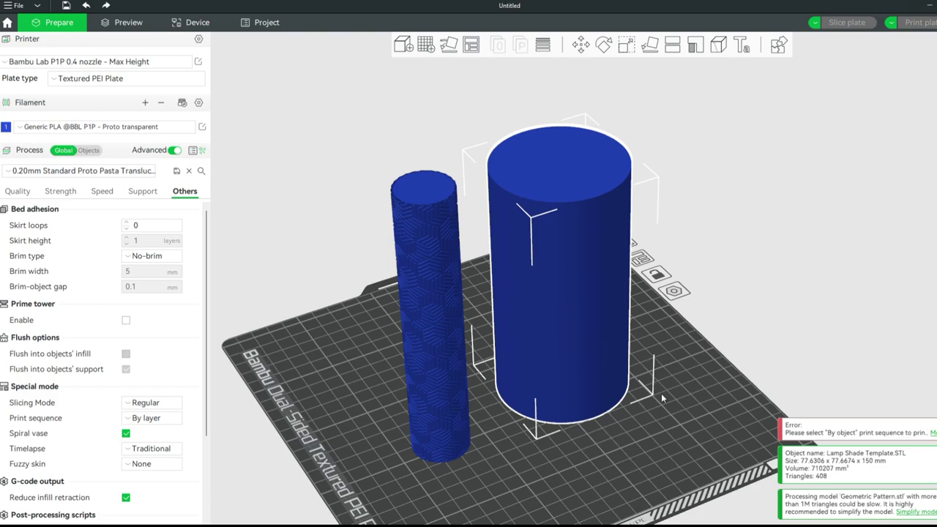
- Scale the geometric pattern cylinder uniformly to an X size of 77.63 mm, matching the lamp shade template's width
mouse_move(661, 394)
left_mouse_down()
mouse_move(655, 412)
mouse_move(665, 407)
left_mouse_up()
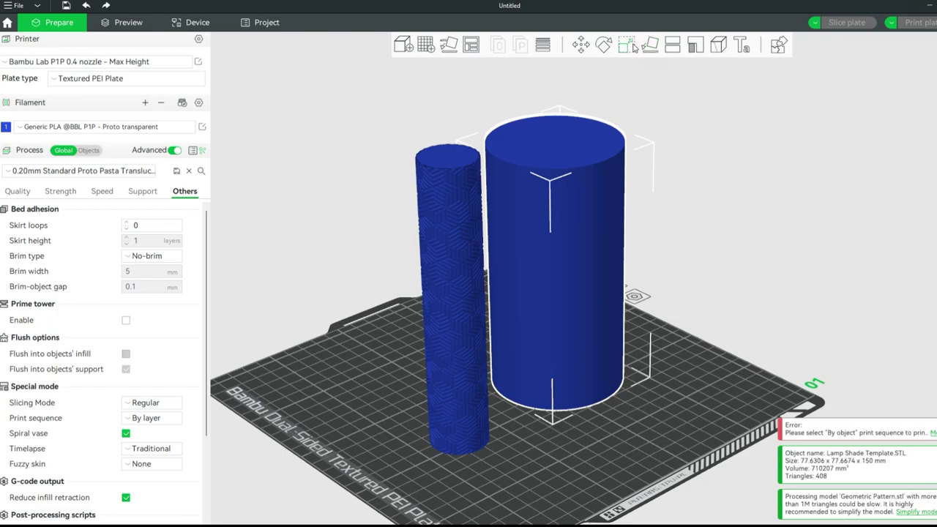
left_click(627, 45)
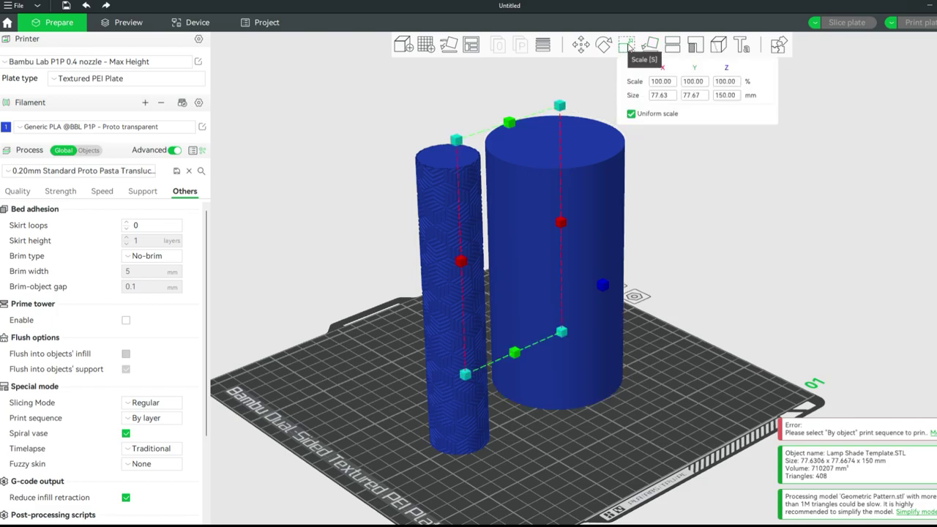
left_click(661, 98)
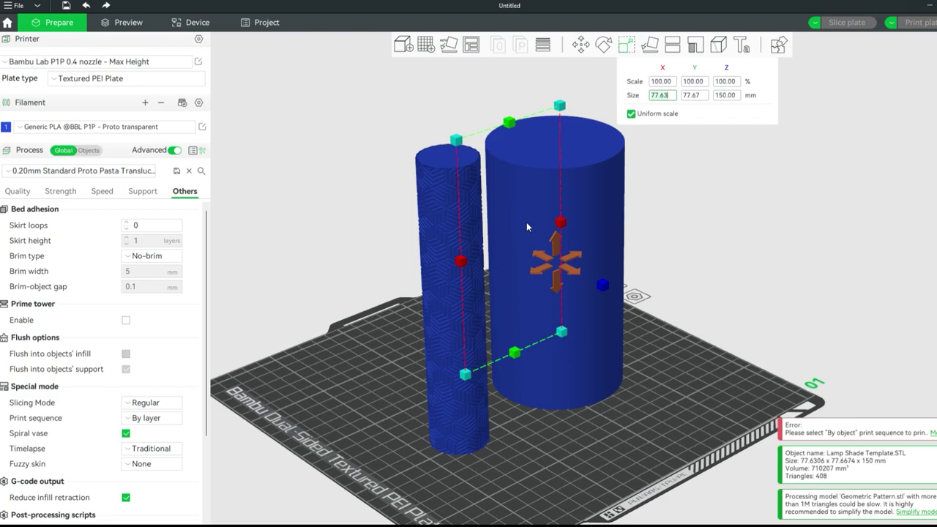
left_click(446, 229)
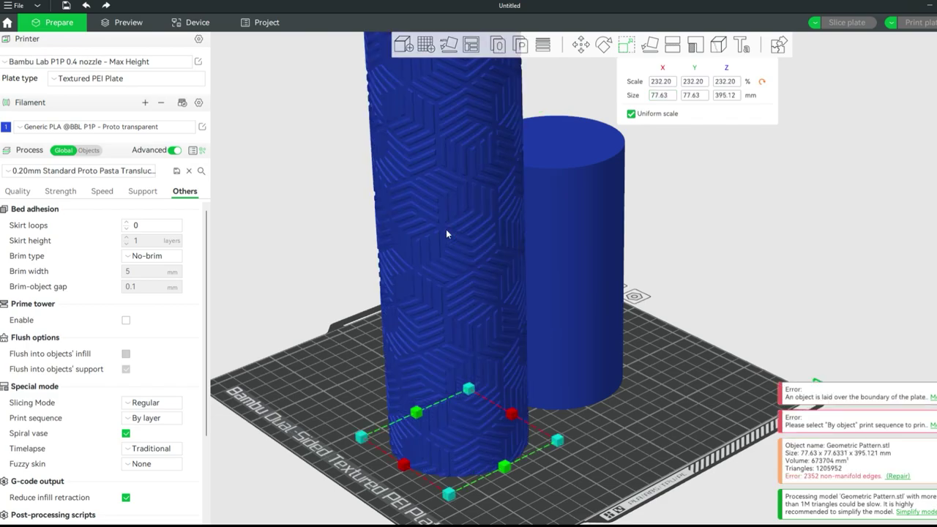
- Cut the geometric pattern cylinder at a height of 150 mm, keeping only the lower part
key("3")
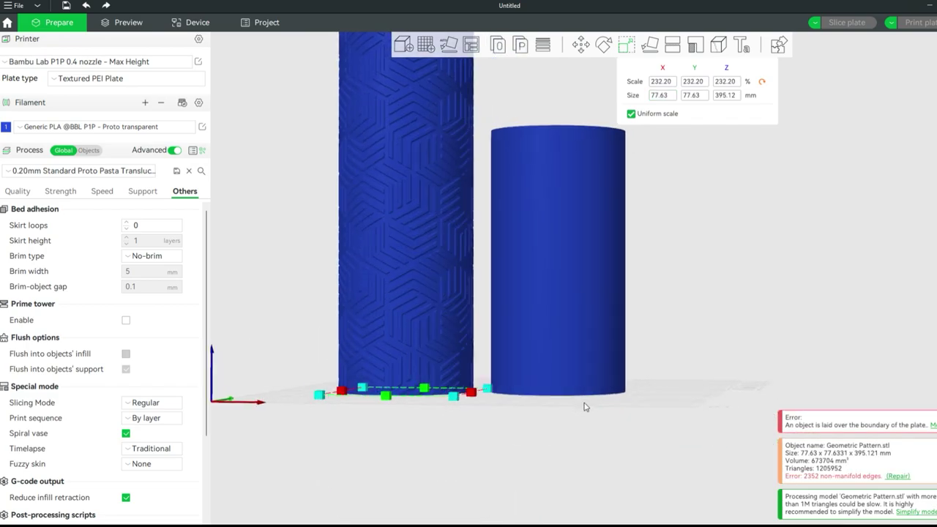
left_click_drag(585, 407, 704, 273)
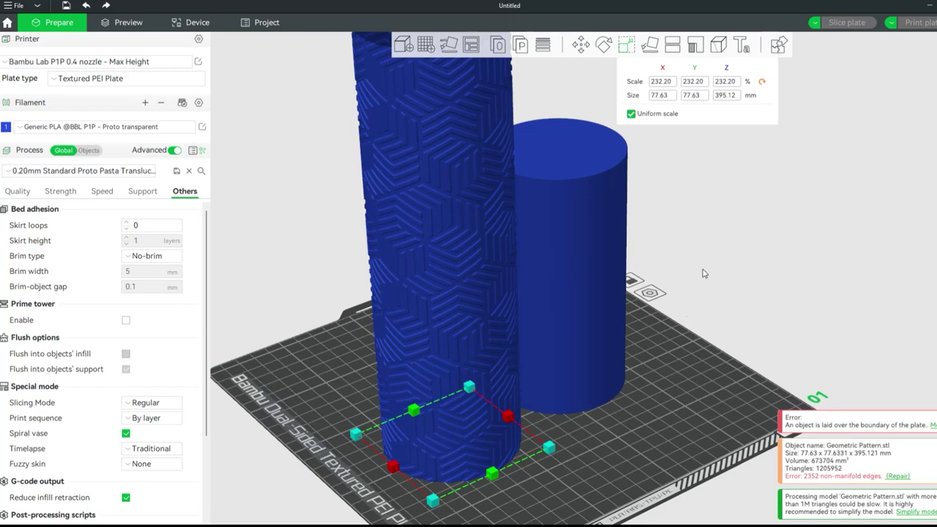
left_click(673, 46)
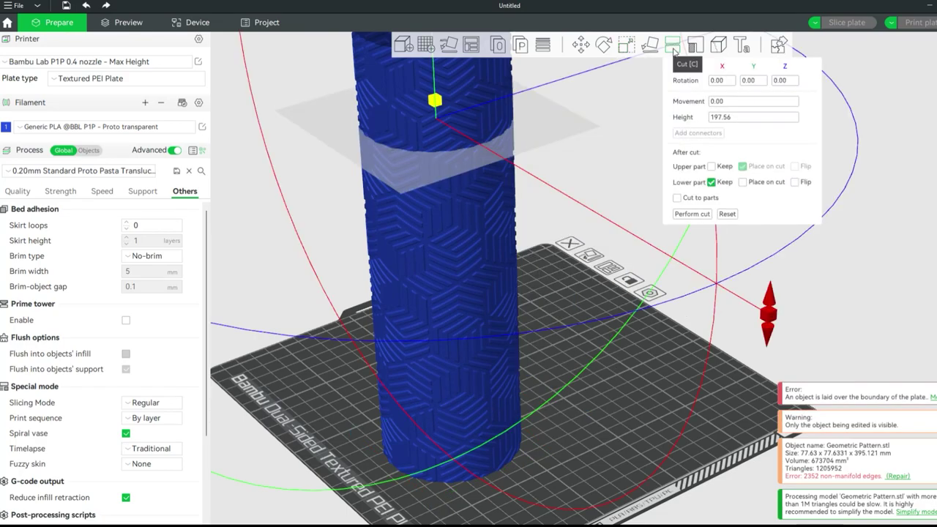
left_click(737, 119)
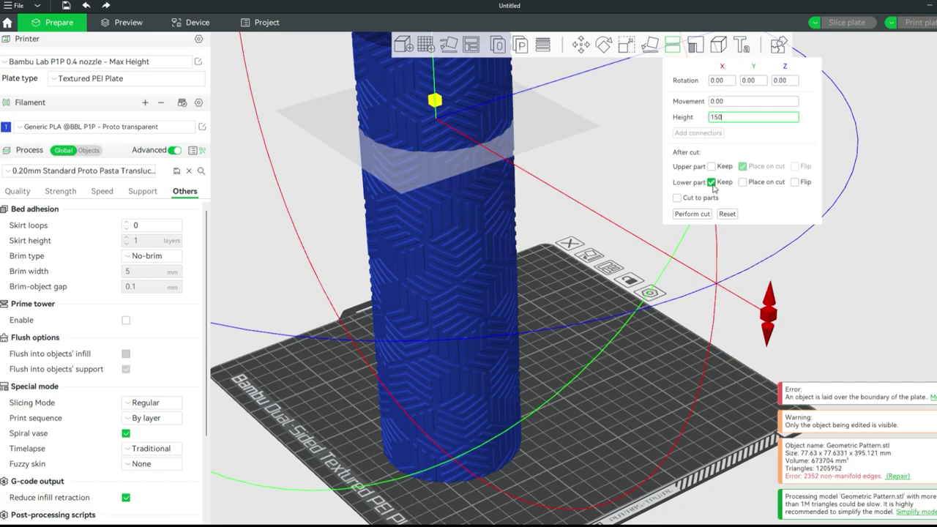
left_click(692, 214)
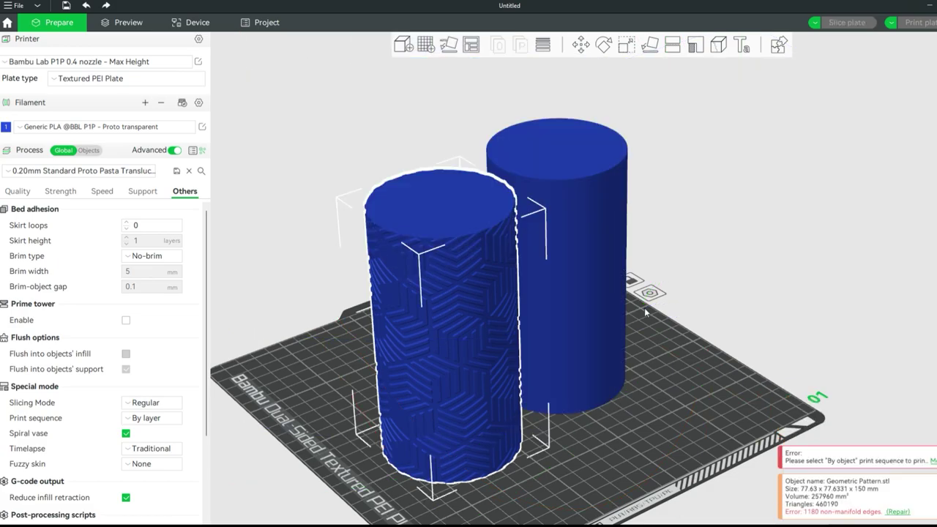
- Delete the plain lamp shade template from the build plate
scroll(644, 308, "up", 2)
left_click_drag(621, 296, 633, 315)
left_click(586, 304)
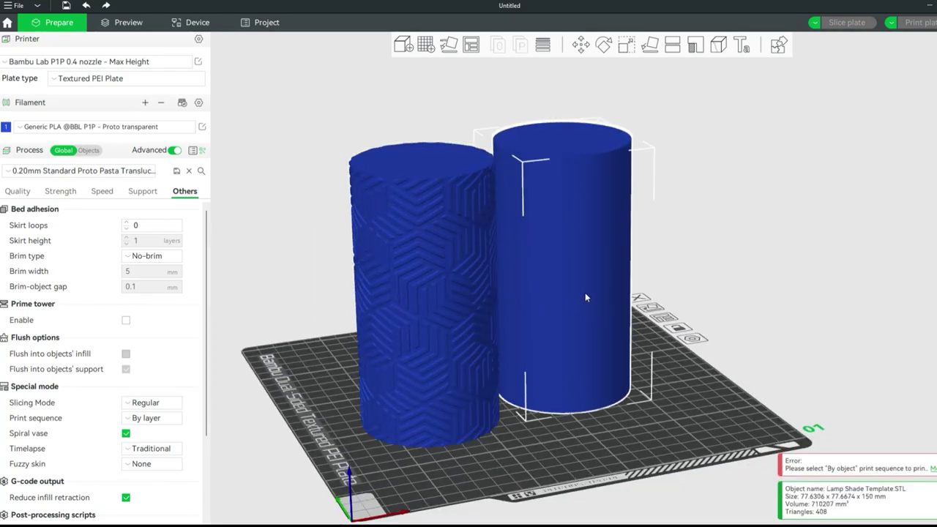
key("Delete")
- Center the geometric pattern cylinder on the build plate
left_click(464, 290)
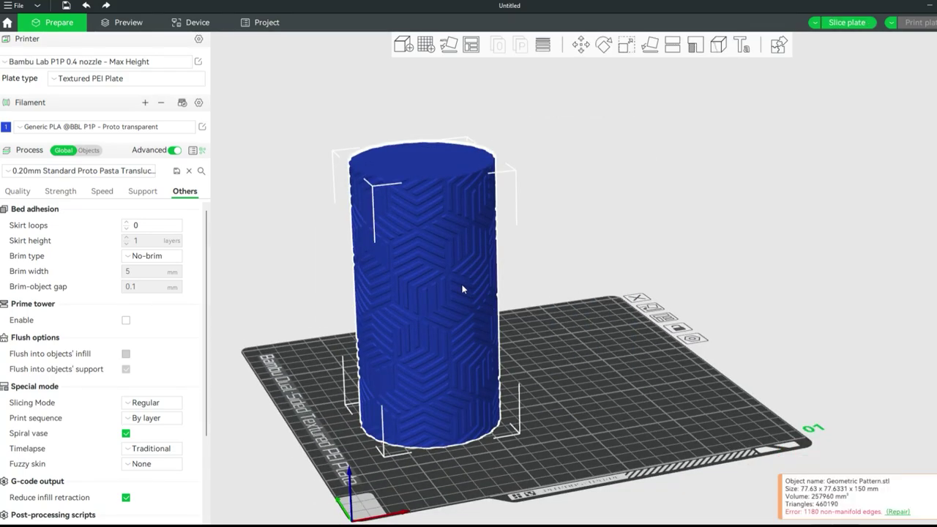
right_click(468, 50)
left_click(485, 125)
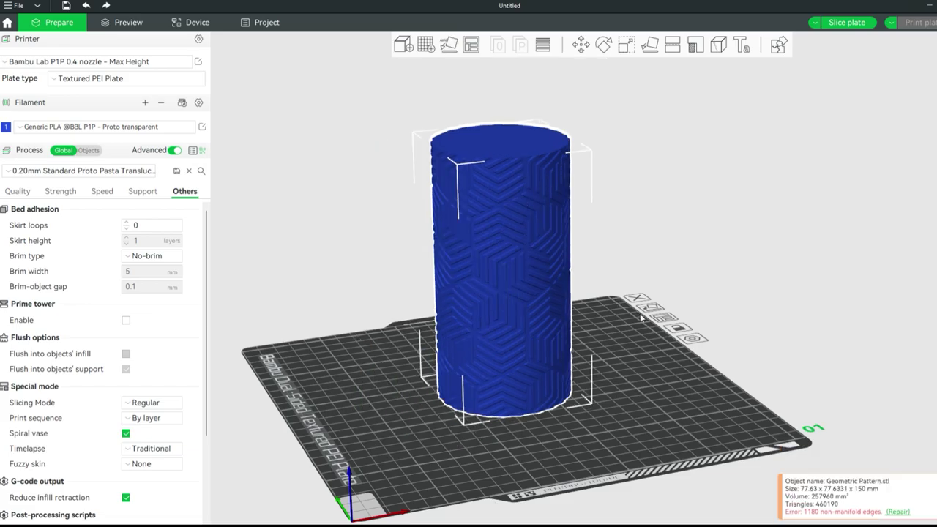
- Review the process quality settings, covering layer heights, all line widths, seam position, precision and wall generator
left_click_drag(637, 318, 659, 311)
scroll(649, 303, "up", 3)
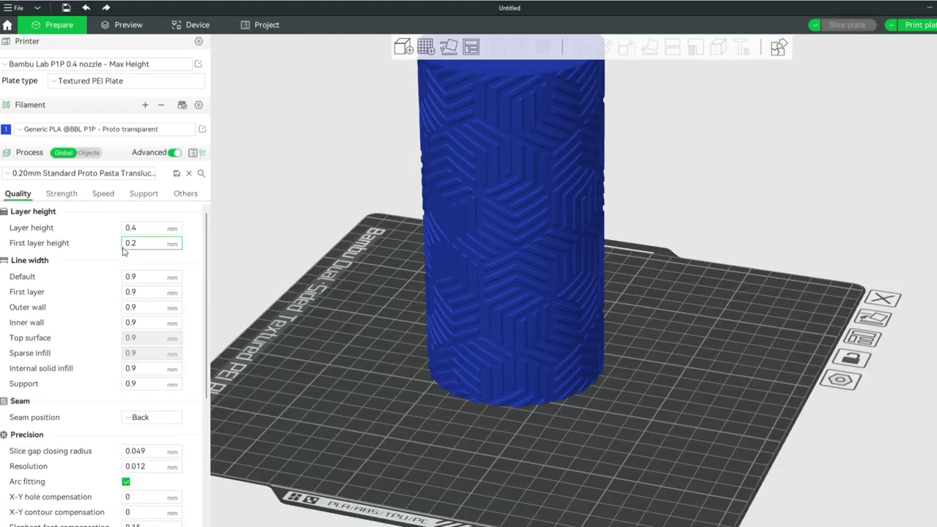
left_click(149, 230)
key("Tab")
key("Tab")
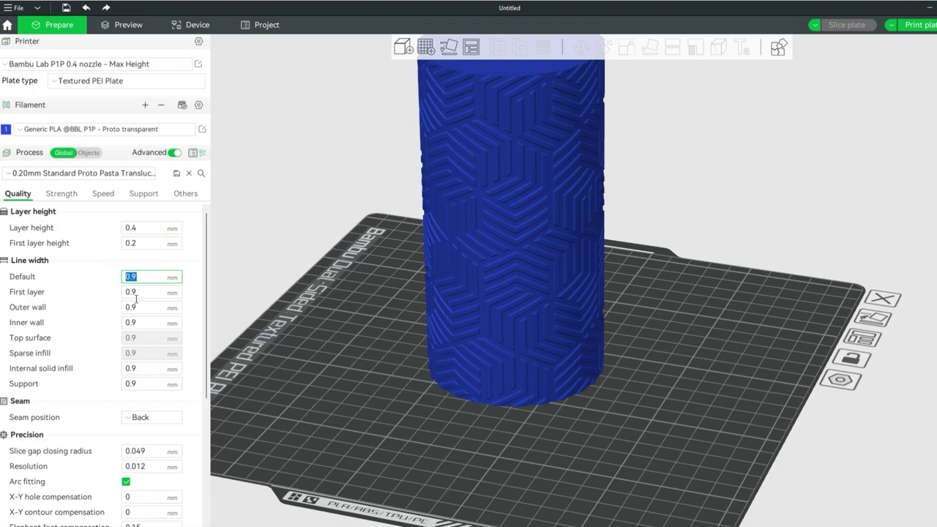
key("Tab")
key("Tab")
key("Tab")
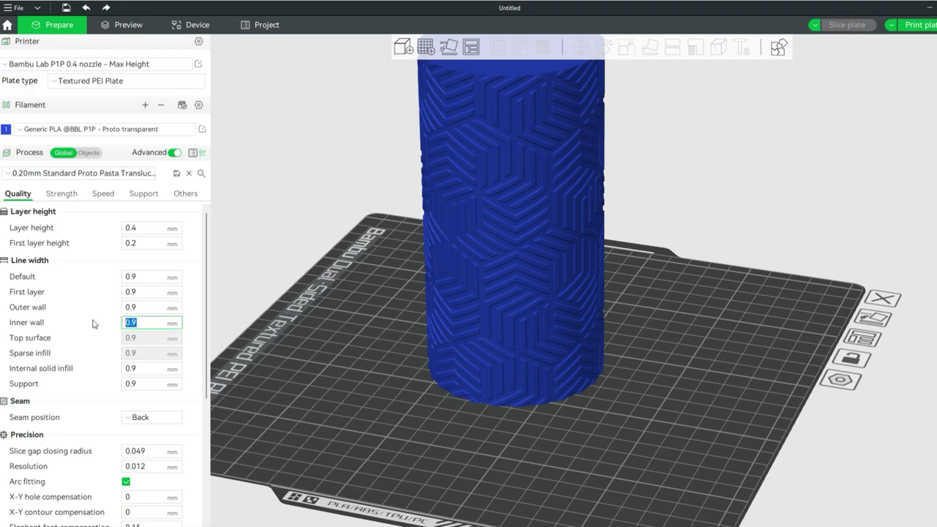
key("Tab")
key("Tab")
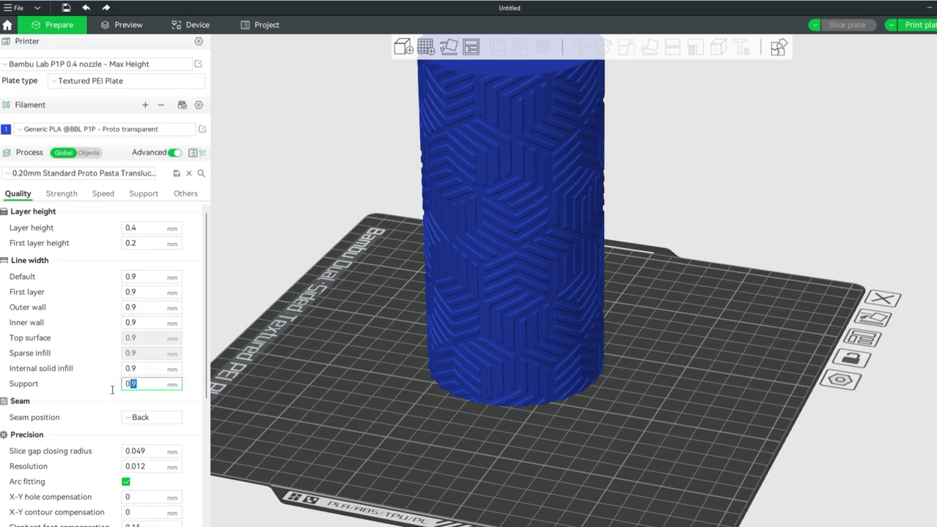
scroll(85, 393, "down", 1)
scroll(86, 393, "down", 4)
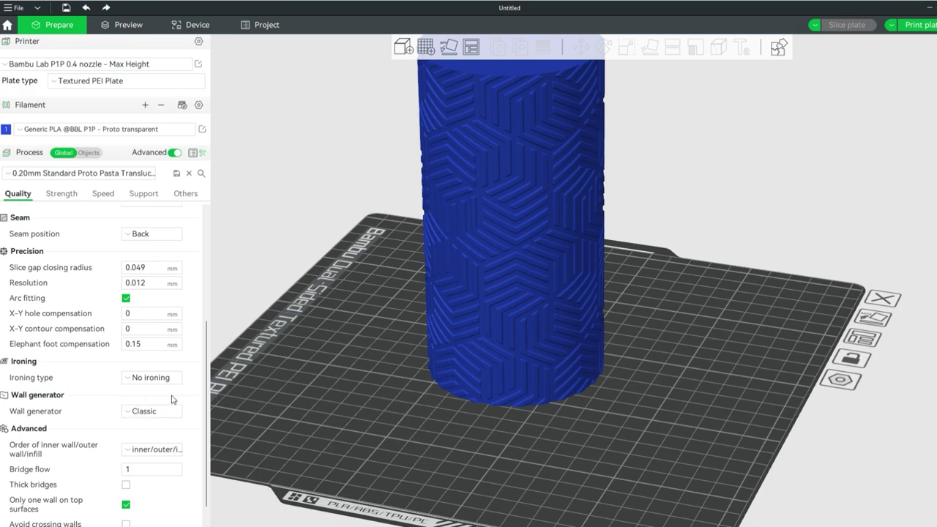
- Check the spiral vase option and the first layer, other layers, travel and acceleration speed settings
left_click(175, 198)
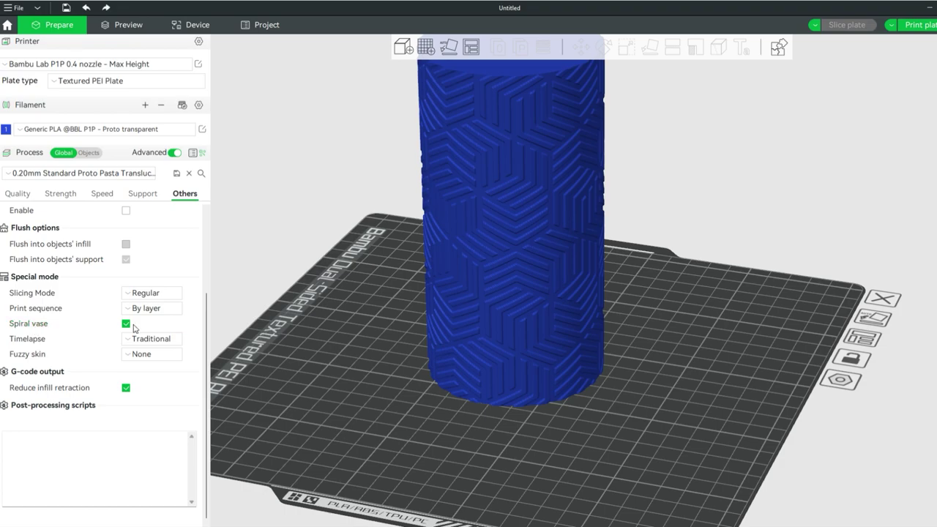
left_click(110, 197)
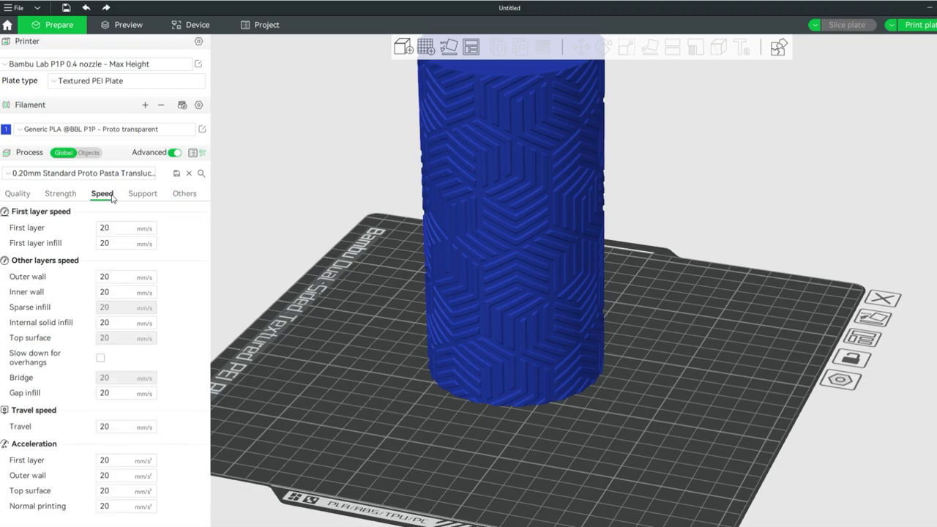
left_click(106, 228)
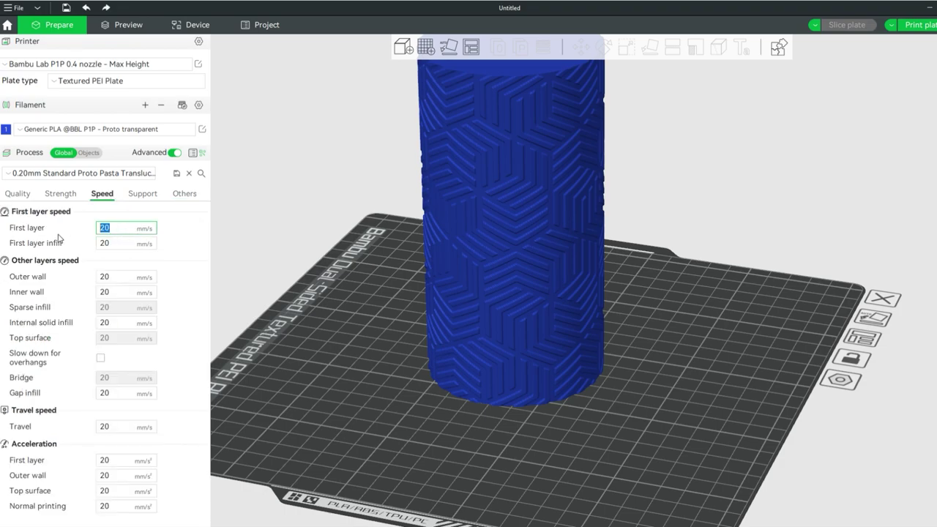
left_click(199, 275)
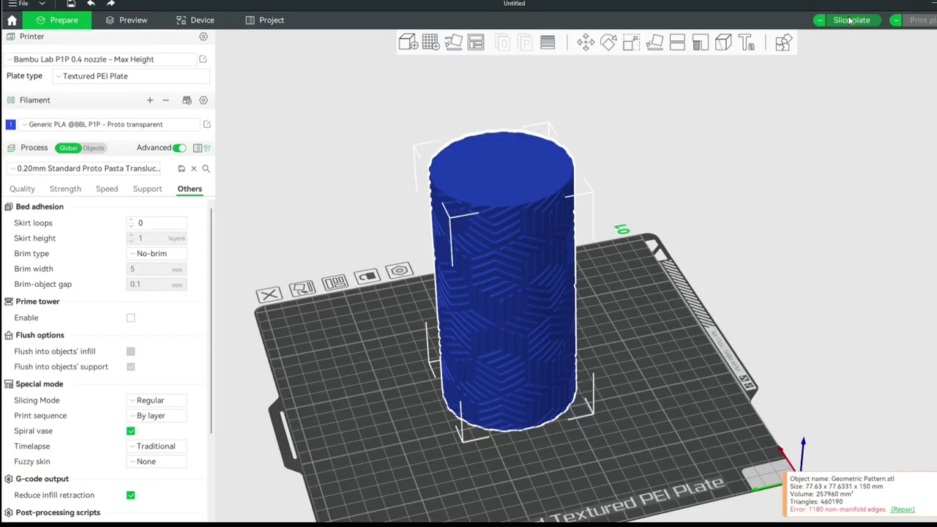
- Slice the plate and inspect the sliced geometric pattern cylinder up close and from a distance
key("ctrl+r")
left_click_drag(588, 327, 559, 341)
scroll(559, 342, "up", 10)
left_click_drag(624, 266, 697, 300)
scroll(697, 300, "down", 10)
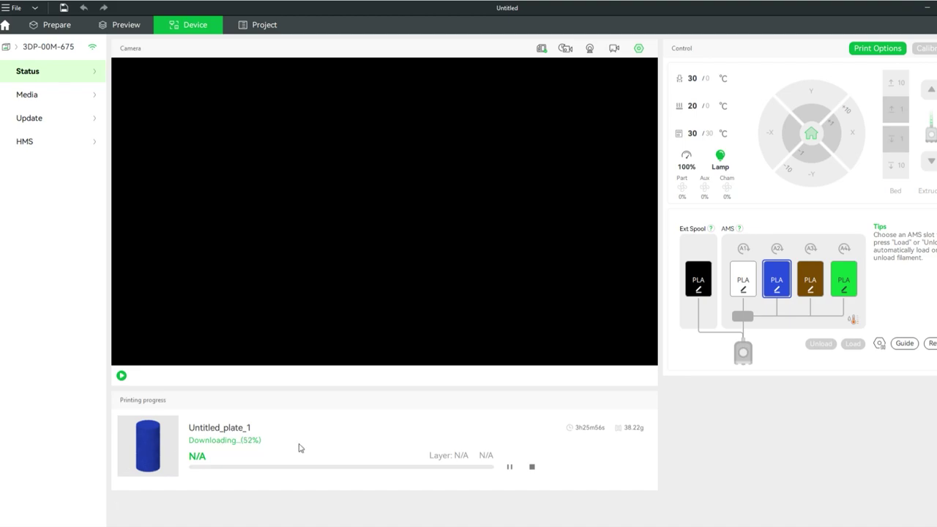
- Start the printer's live camera feed to watch the print job
left_click(121, 376)
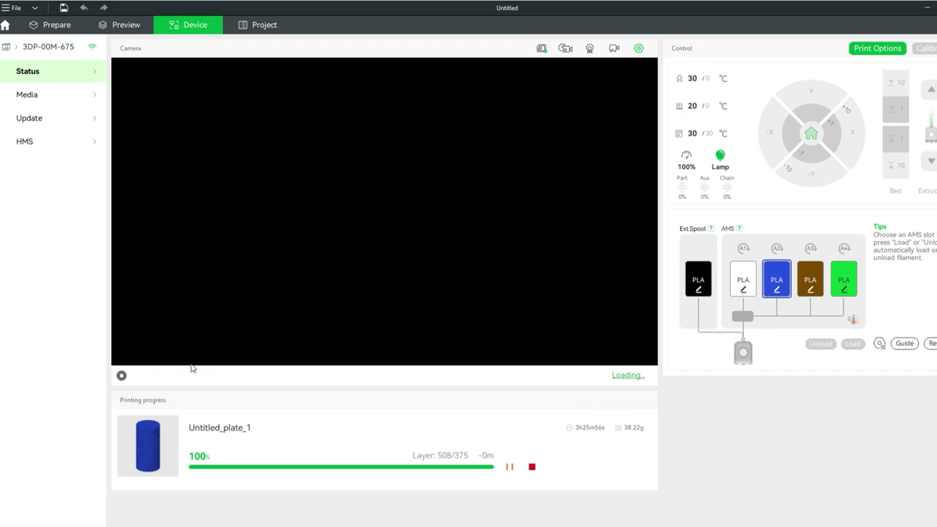